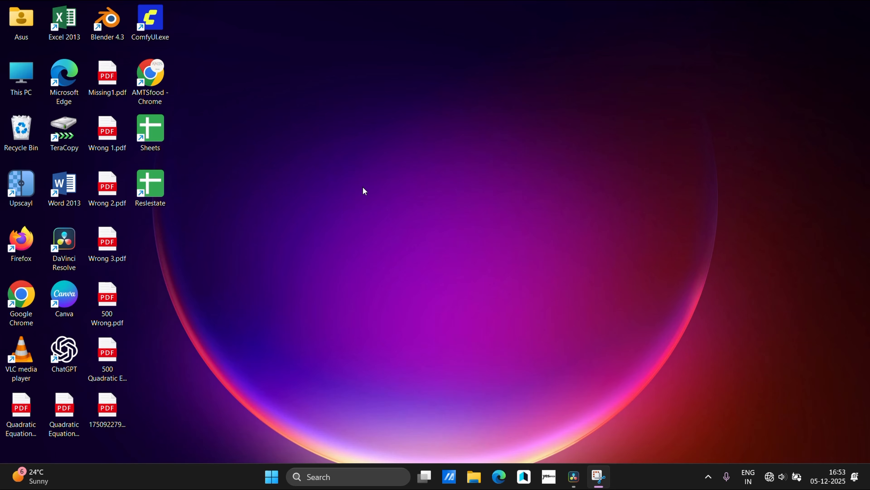
# - Open Realestate CRM google Sheet Themplate.pdf from the Downloads folder
pyautogui.click(473, 477)
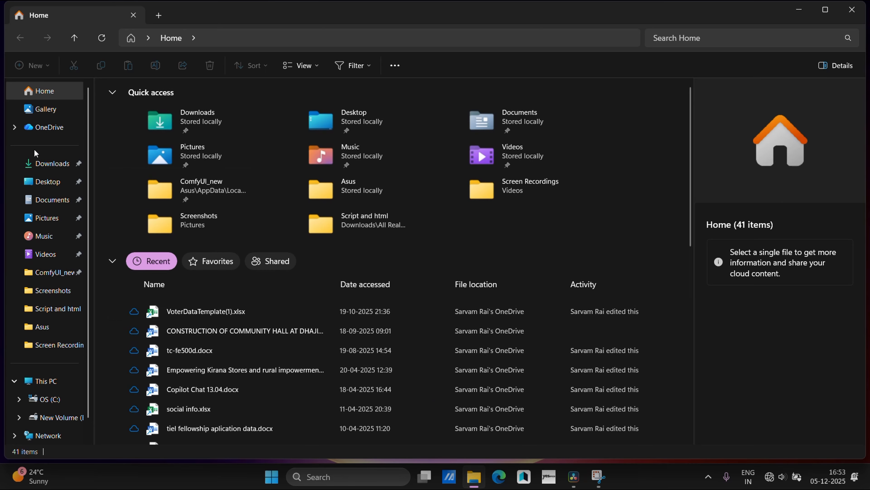
pyautogui.click(51, 164)
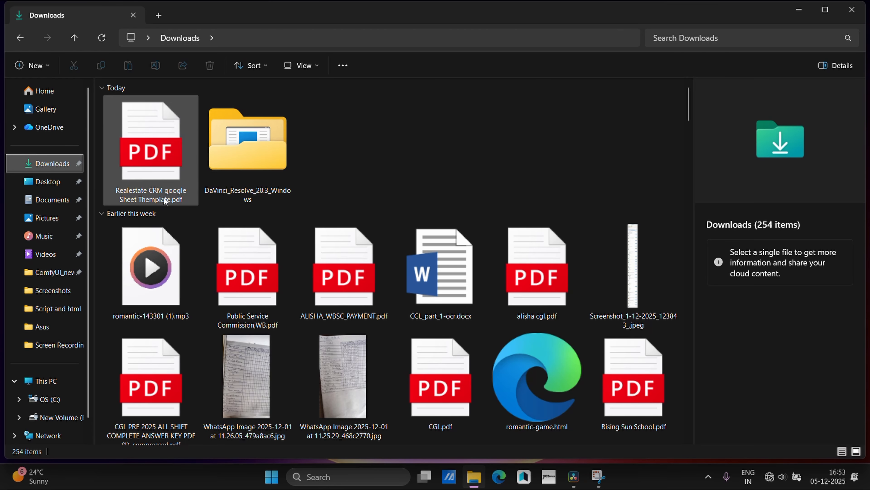
pyautogui.doubleClick(154, 168)
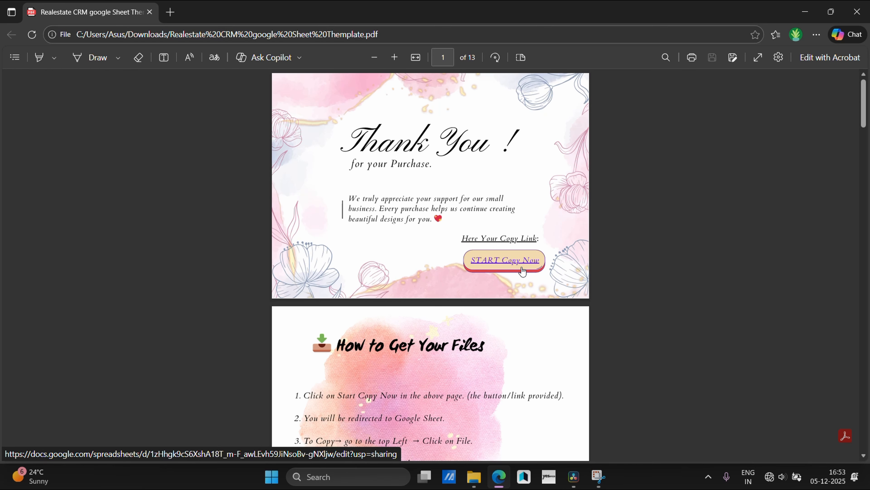
# - Review the PDF's copying instructions and follow its START Copy Now link to the Realestate spreadsheet
pyautogui.scroll(-20, 421, 276)
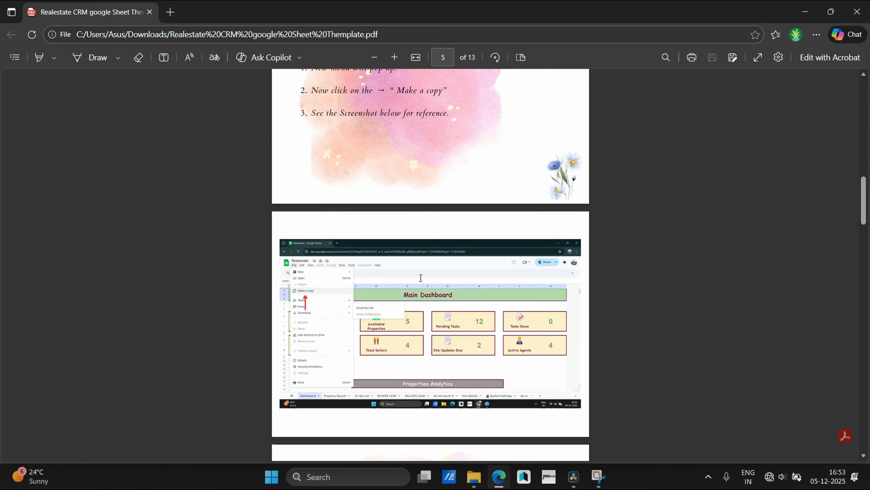
pyautogui.scroll(-8, 421, 278)
pyautogui.scroll(-3, 421, 278)
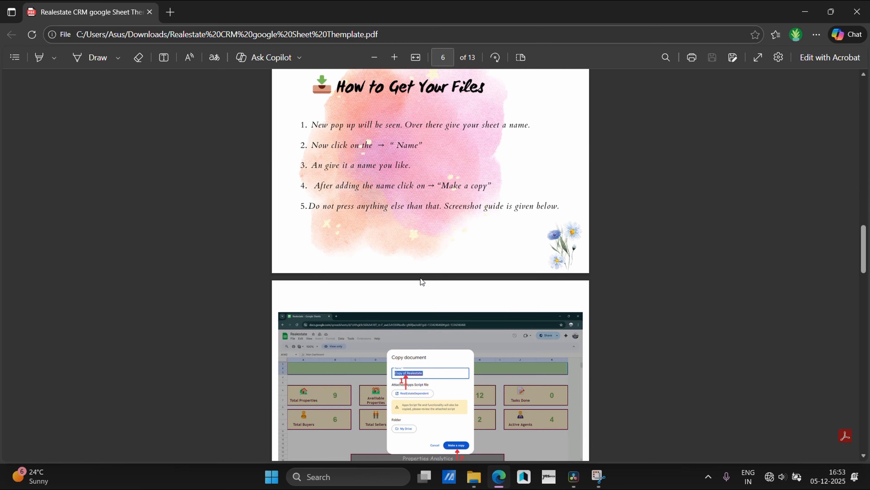
pyautogui.scroll(20, 420, 277)
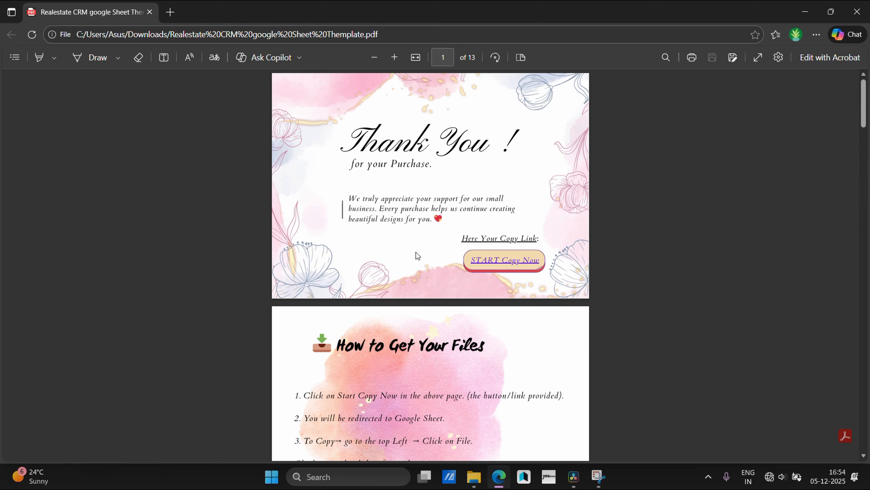
pyautogui.click(510, 262)
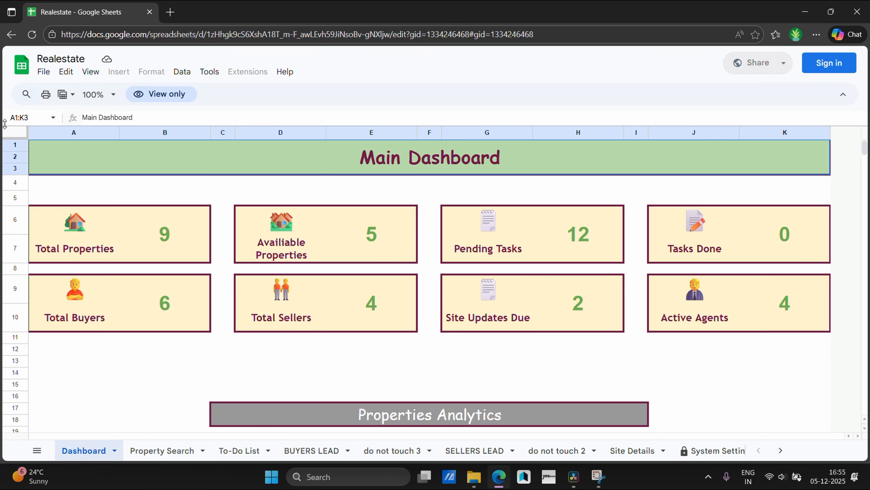
pyautogui.moveTo(510, 478)
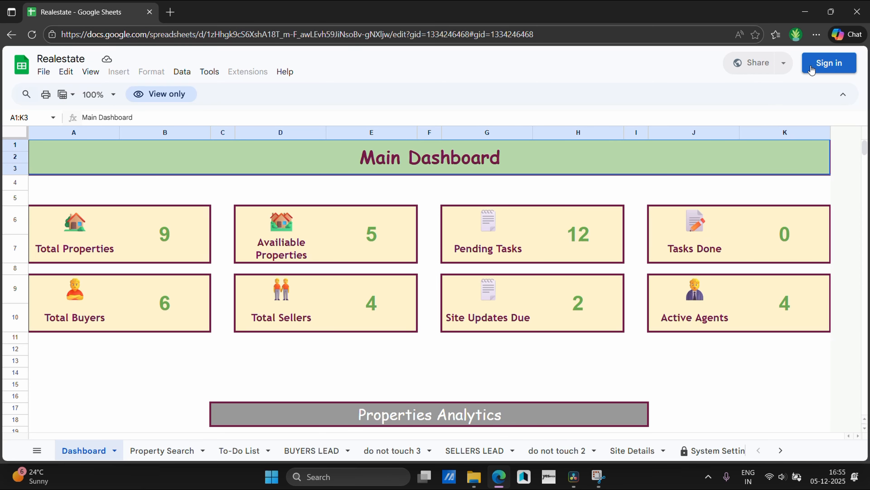
pyautogui.click(827, 63)
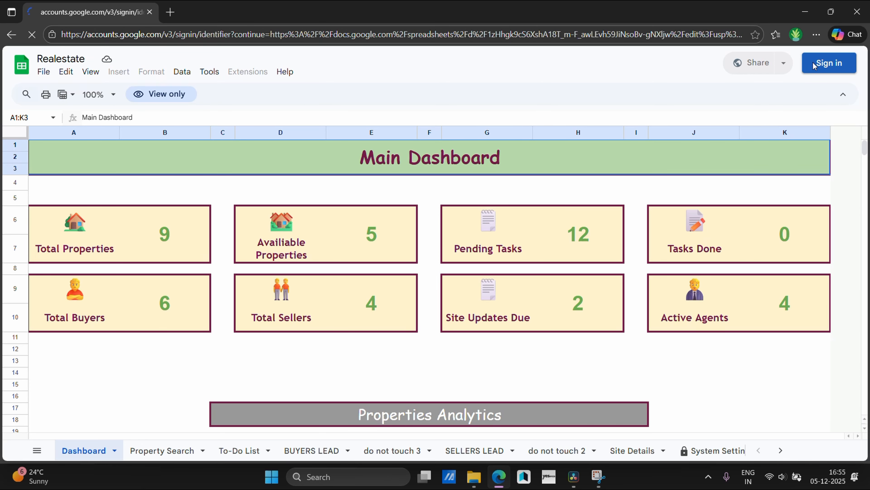
pyautogui.click(537, 204)
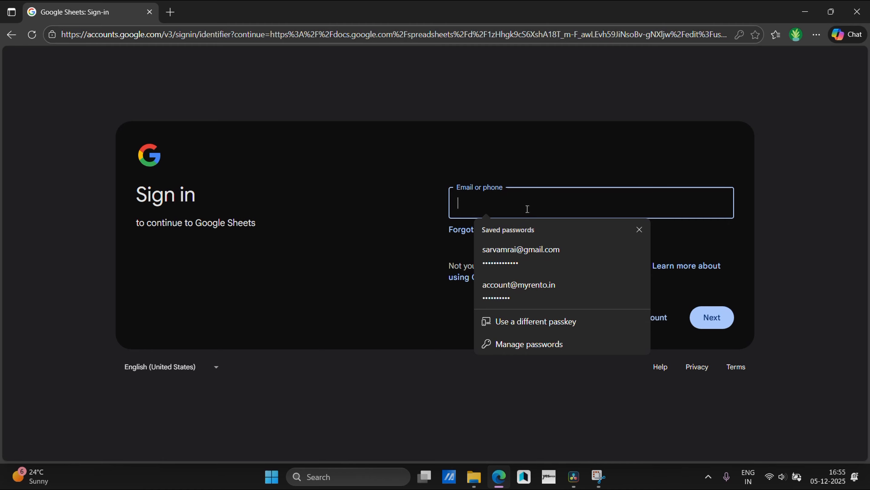
pyautogui.click(11, 35)
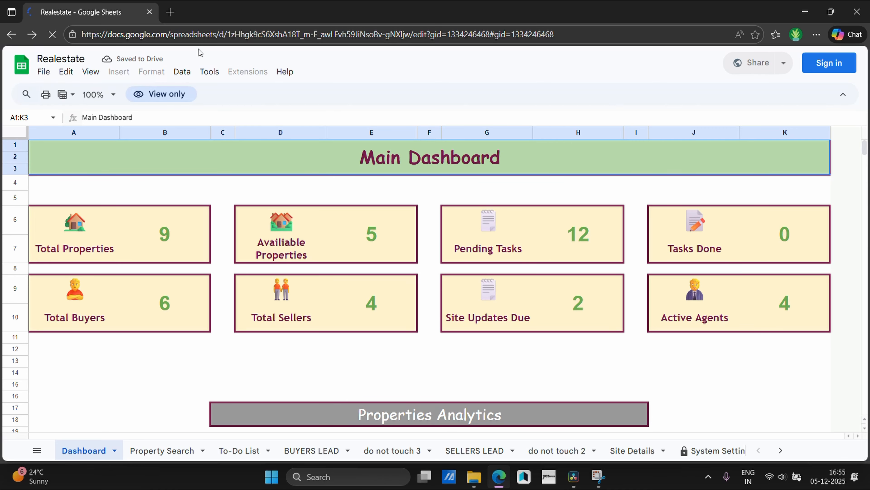
# - Copy the Realestate spreadsheet's address and open it in Chrome, where the Google account is signed in
pyautogui.doubleClick(190, 34)
pyautogui.hotkey('ctrl', 'a')
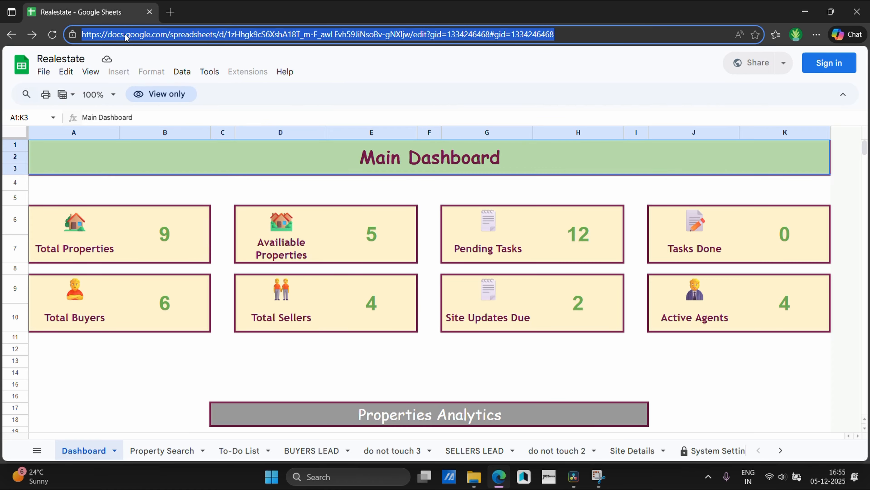
pyautogui.click(353, 233)
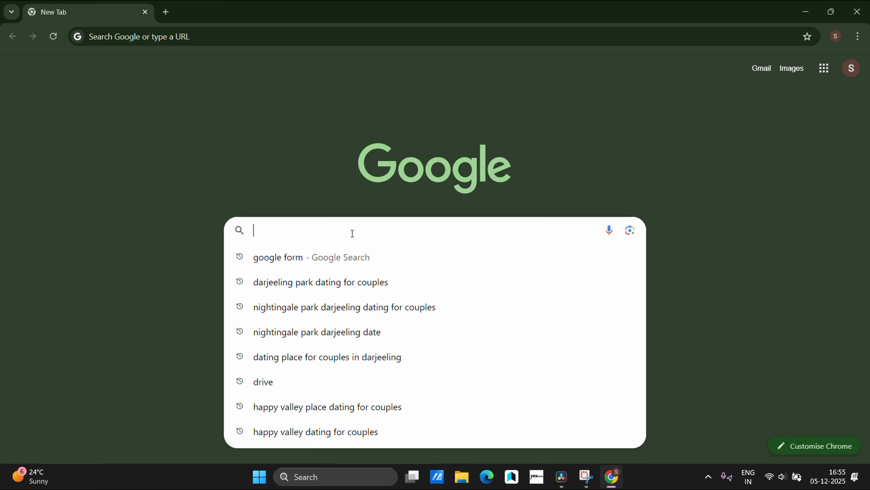
pyautogui.hotkey('ctrl', 'v')
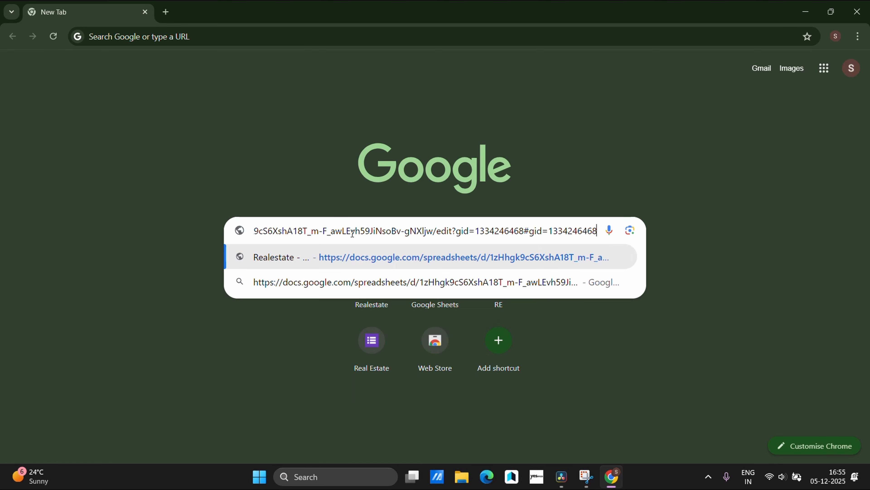
pyautogui.press('Return')
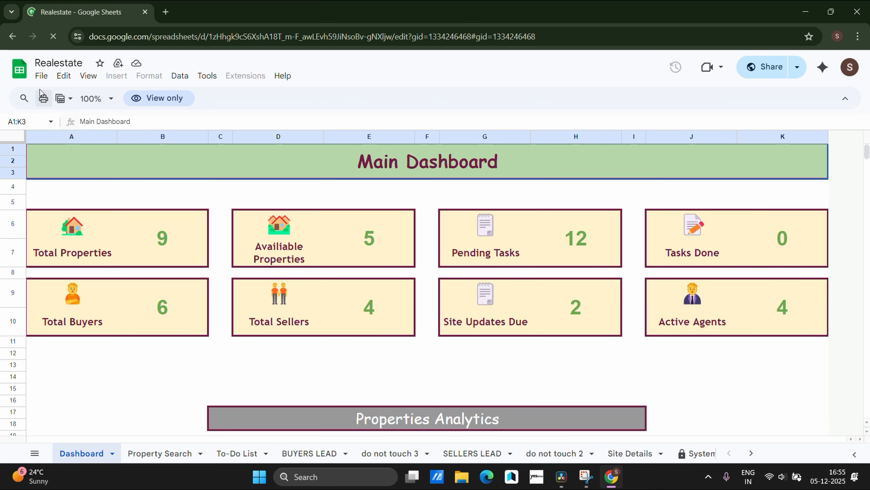
# - Make a copy of the Realestate spreadsheet in My Drive, named with the owner's first name followed by Realestate
pyautogui.click(41, 76)
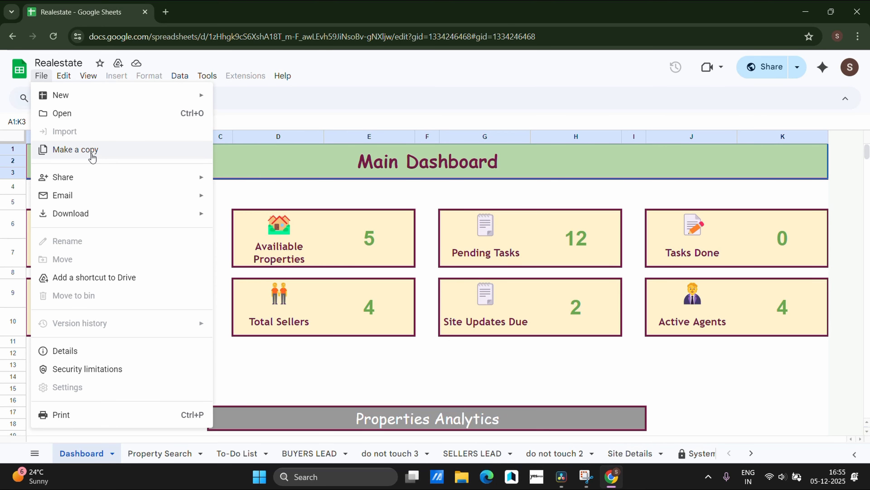
pyautogui.click(92, 157)
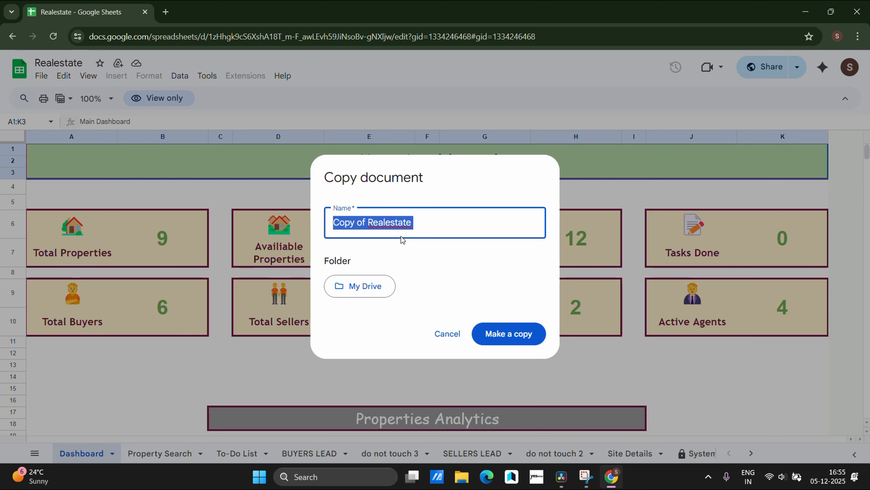
pyautogui.hotkey('ctrl', 'v')
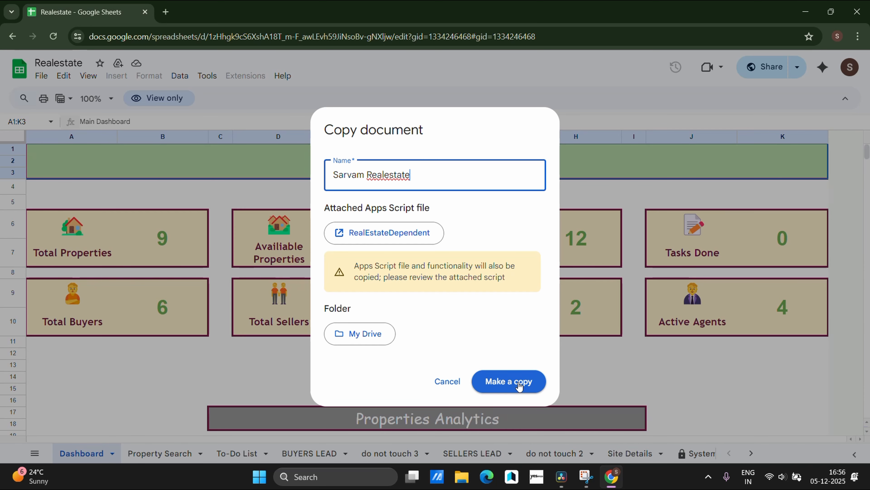
pyautogui.click(518, 382)
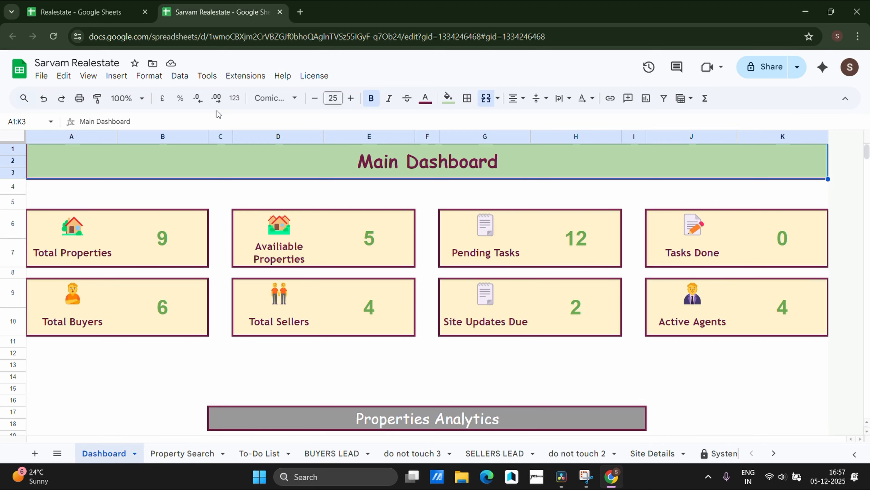
pyautogui.doubleClick(244, 36)
pyautogui.tripleClick(198, 36)
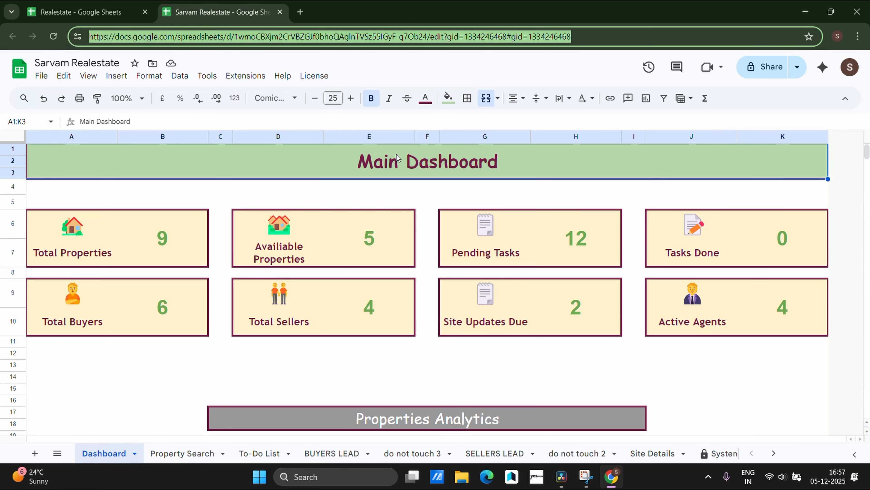
pyautogui.click(368, 118)
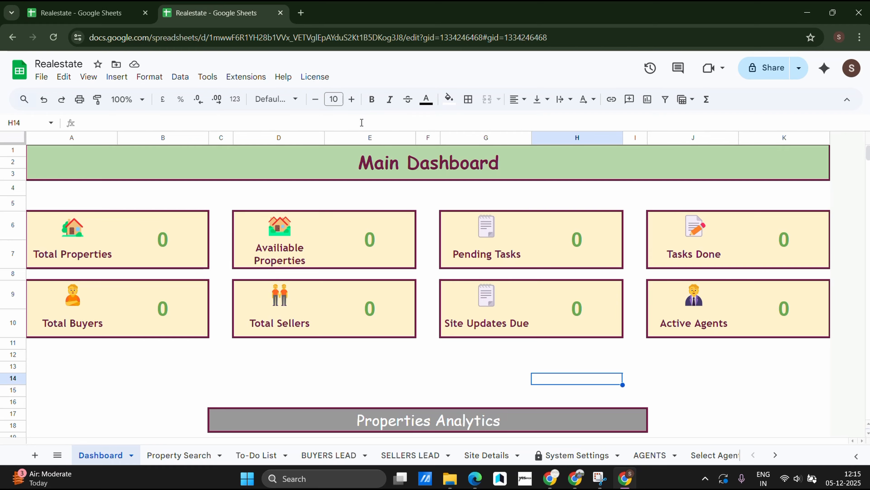
# - Run the license Setup Wizard, proceed past the unverified-app warning and sign in to RealEstateDependent with the Google account
pyautogui.click(307, 77)
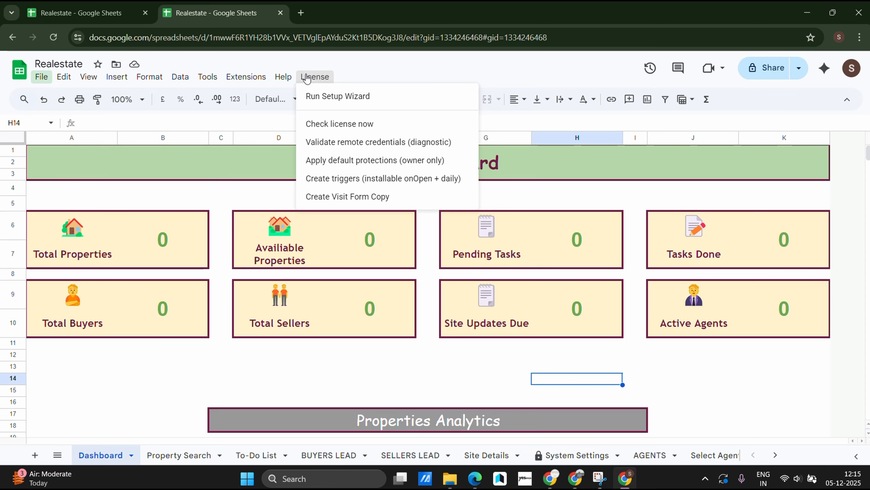
pyautogui.click(364, 103)
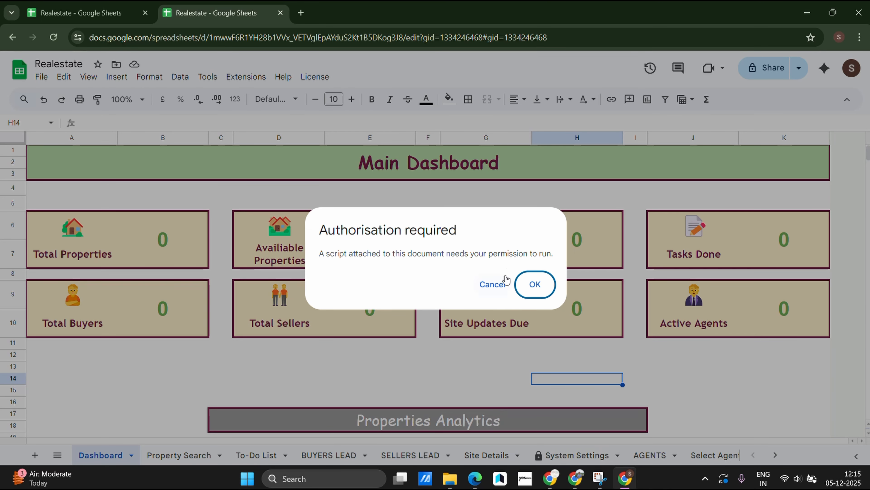
pyautogui.click(536, 282)
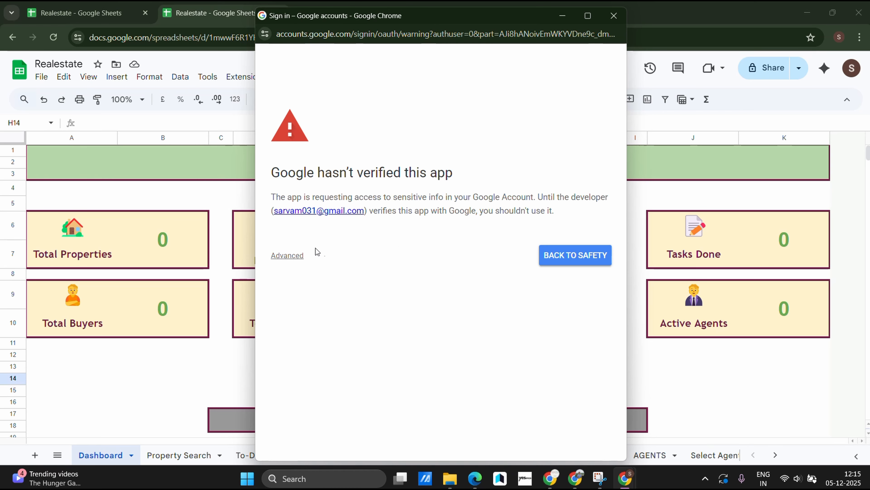
pyautogui.click(299, 259)
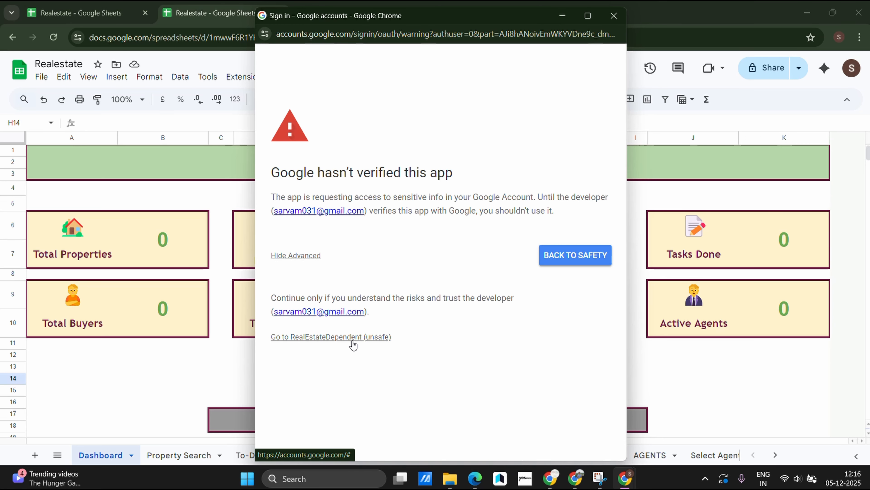
pyautogui.click(328, 337)
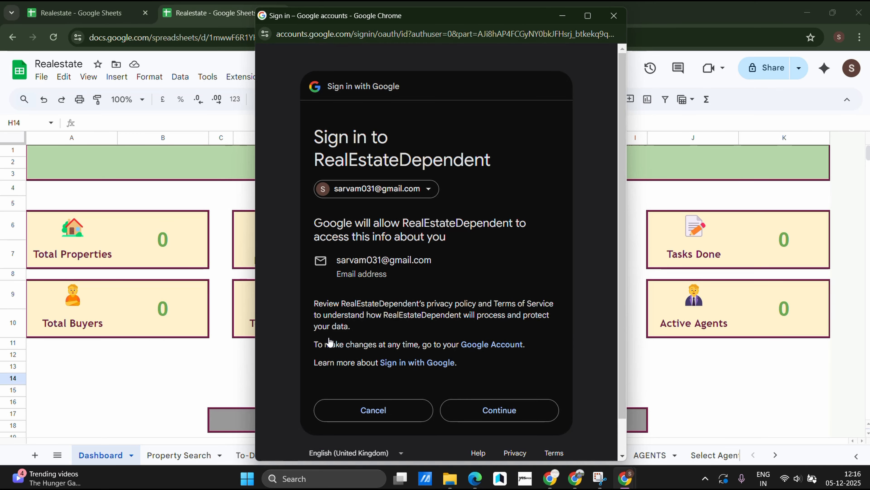
pyautogui.click(510, 414)
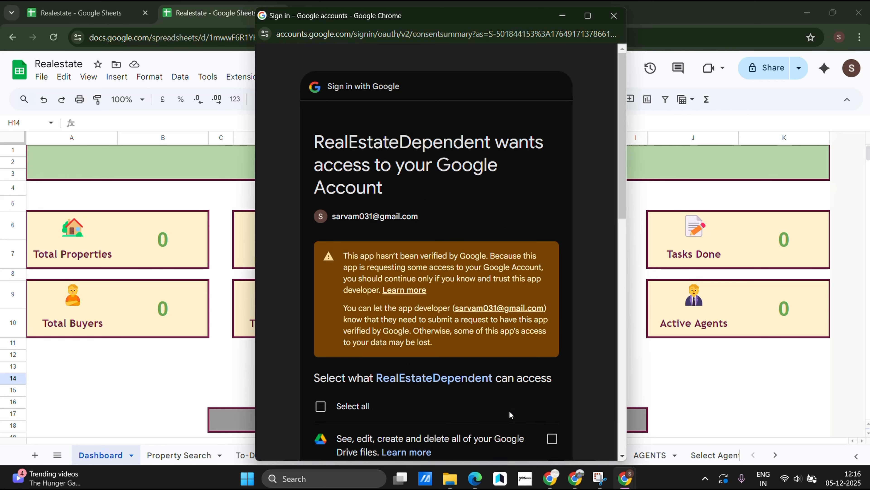
# - Grant RealEstateDependent all of the requested Google Account permissions
pyautogui.scroll(-3, 390, 387)
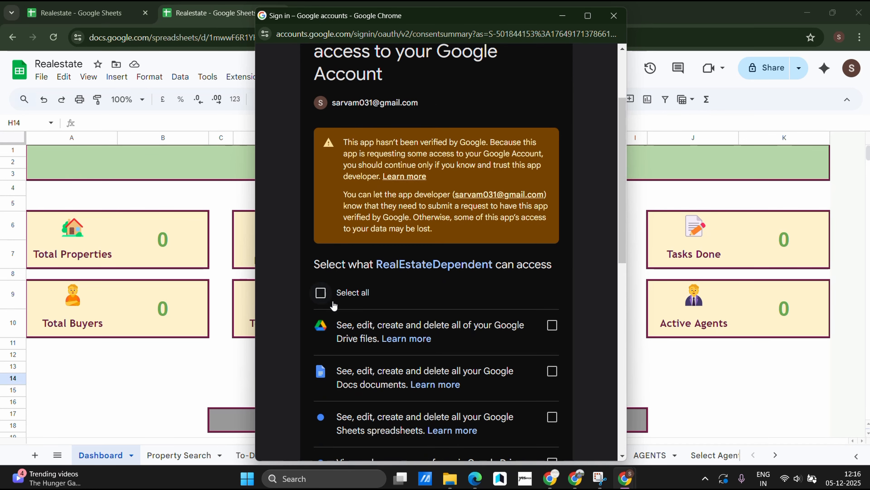
pyautogui.click(320, 293)
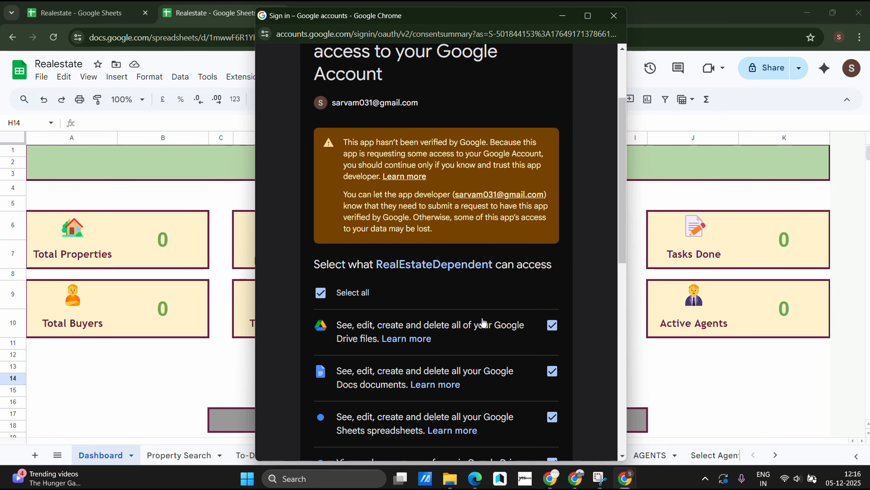
pyautogui.scroll(-4, 481, 323)
pyautogui.scroll(-6, 483, 322)
pyautogui.scroll(-1, 488, 337)
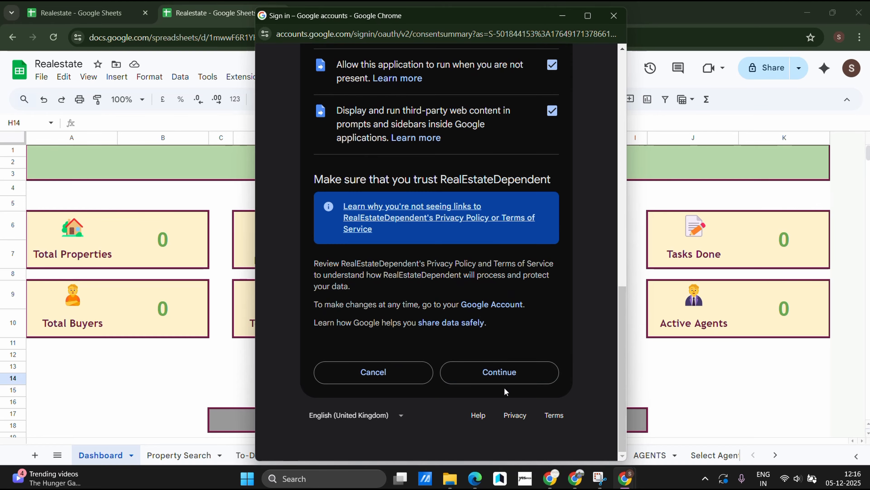
pyautogui.click(515, 375)
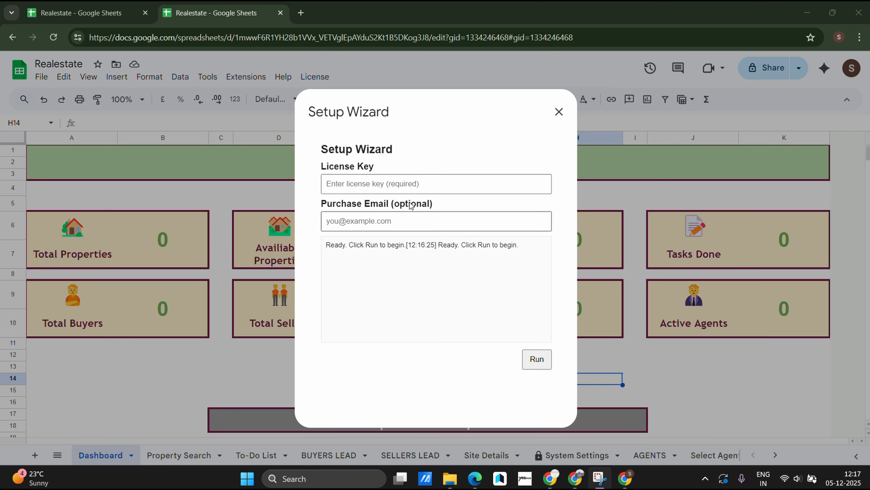
# - Enter the license key and the purchase e-mail in the Setup Wizard and run the setup
pyautogui.click(396, 188)
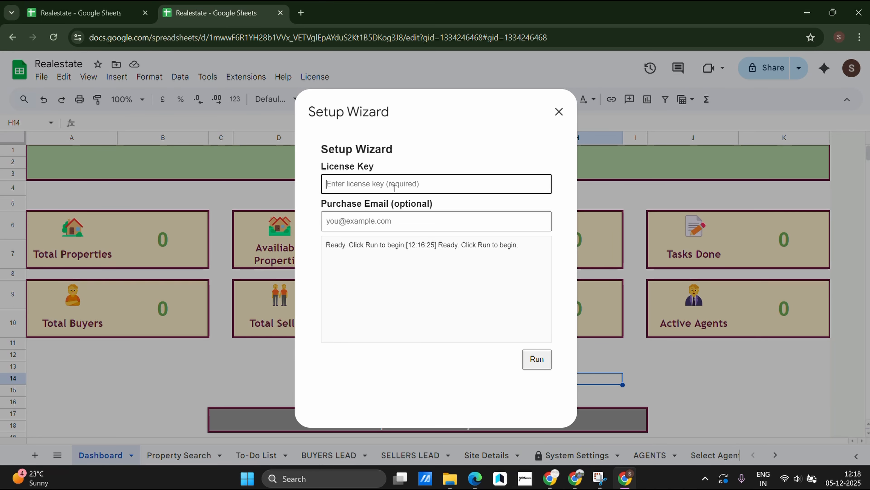
pyautogui.hotkey('ctrl', 'v')
pyautogui.click(353, 223)
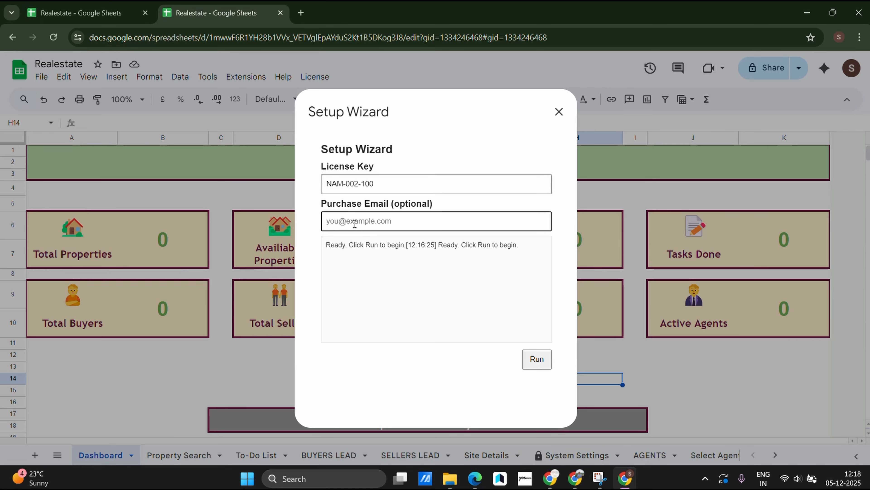
pyautogui.hotkey('ctrl', 'v')
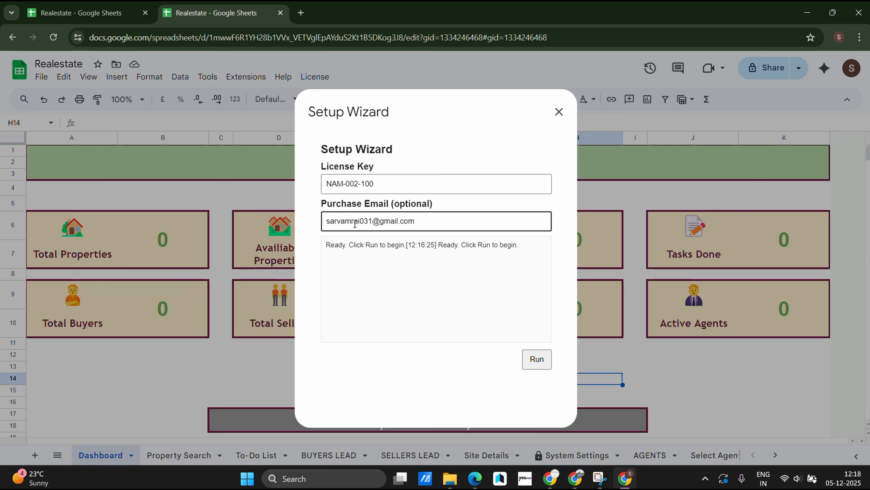
pyautogui.click(542, 360)
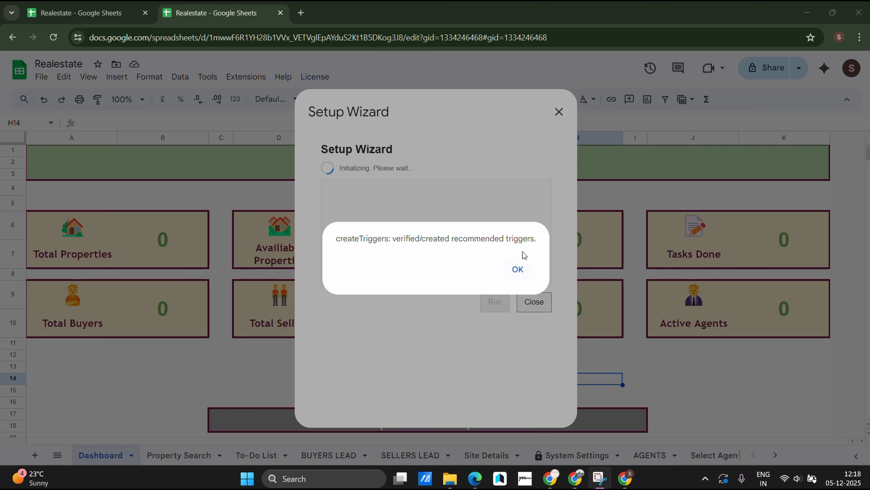
# - Acknowledge the trigger creation message and open the Visit Form from the completed Setup Wizard
pyautogui.click(518, 271)
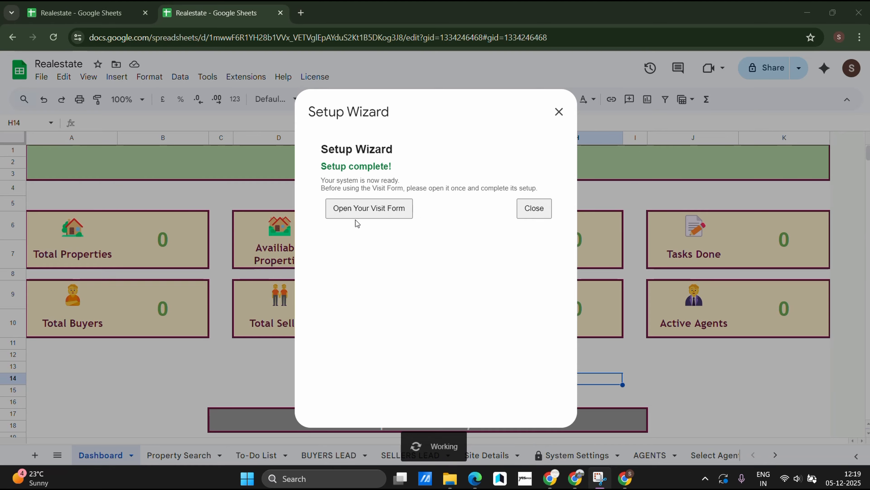
pyautogui.click(379, 212)
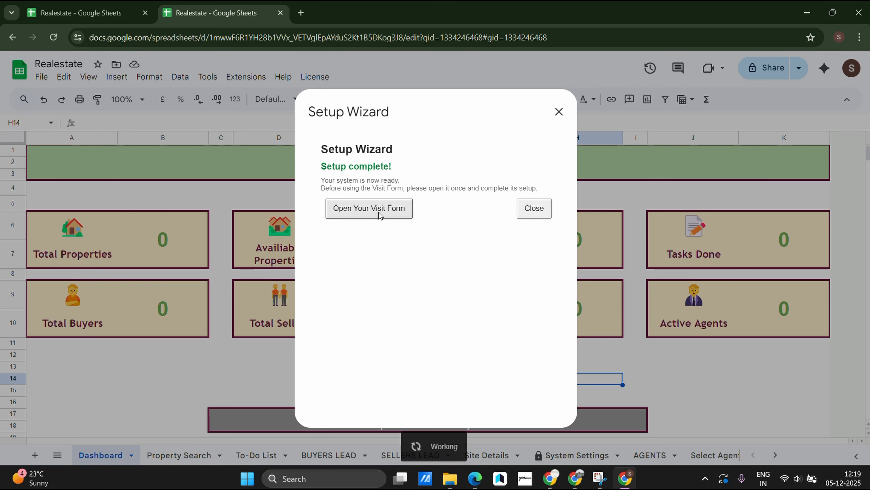
pyautogui.click(379, 210)
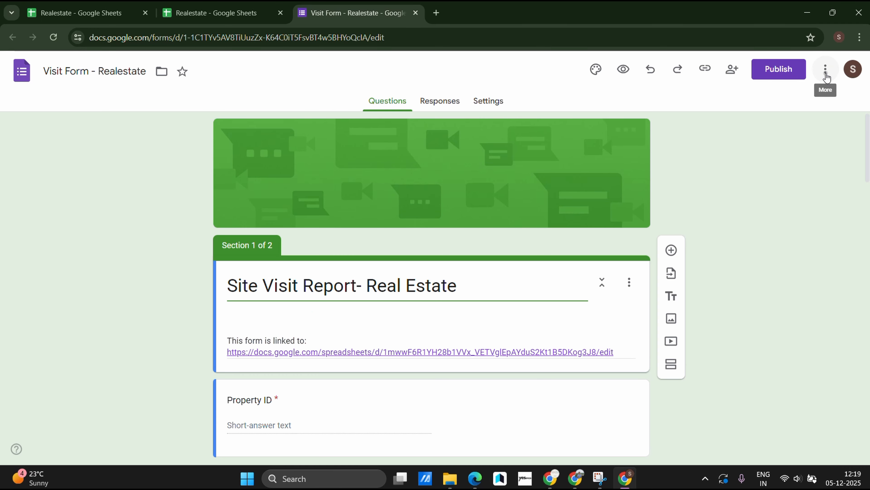
# - Open the Visit Form's Apps Script project and go to its triggers
pyautogui.click(827, 77)
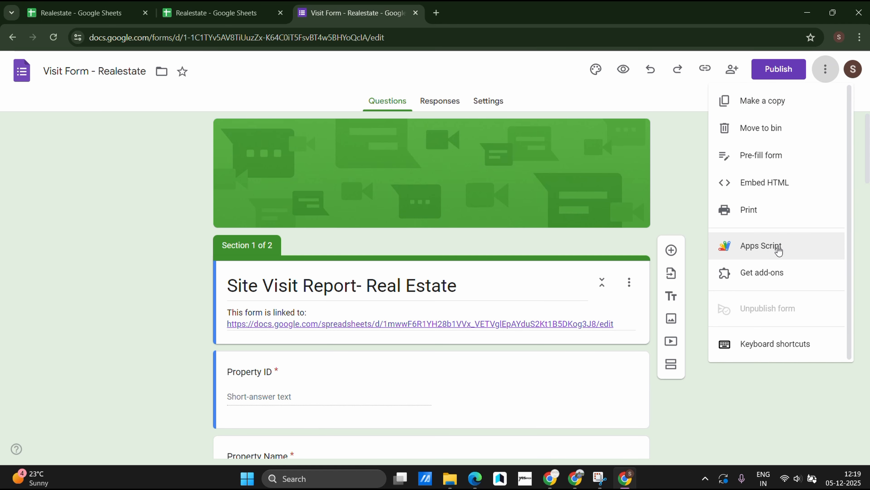
pyautogui.click(771, 248)
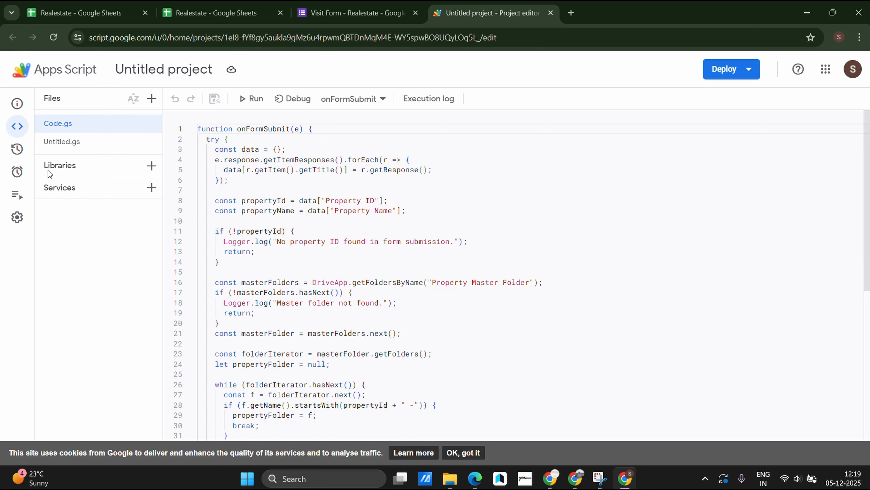
pyautogui.moveTo(20, 173)
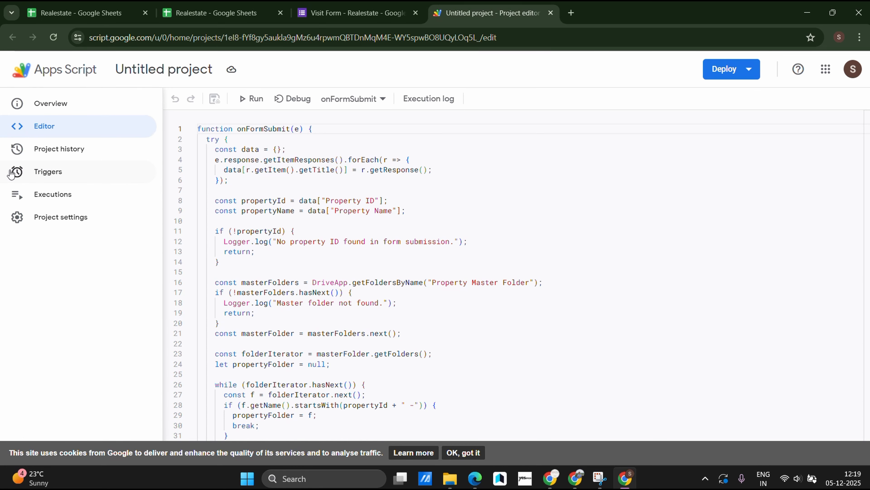
pyautogui.click(23, 178)
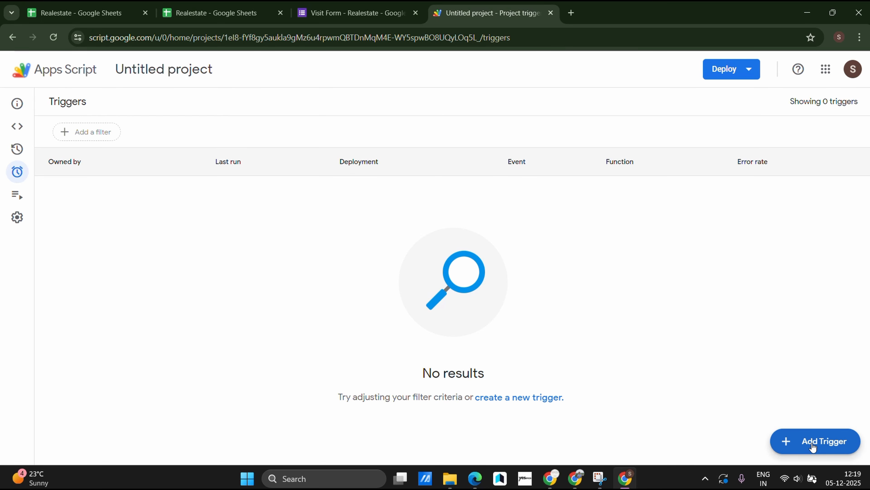
# - Add and save a trigger that runs onFormSubmit from the Head deployment, with event source From form and event type On form submit
pyautogui.click(813, 445)
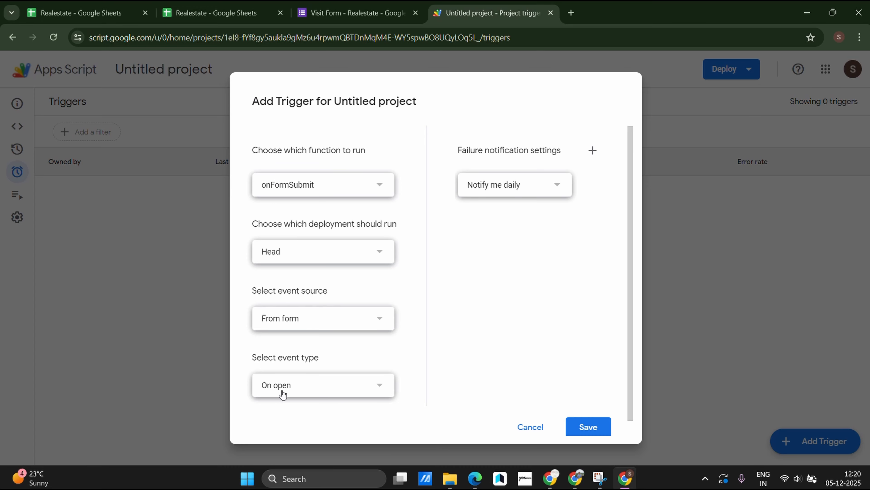
pyautogui.click(381, 388)
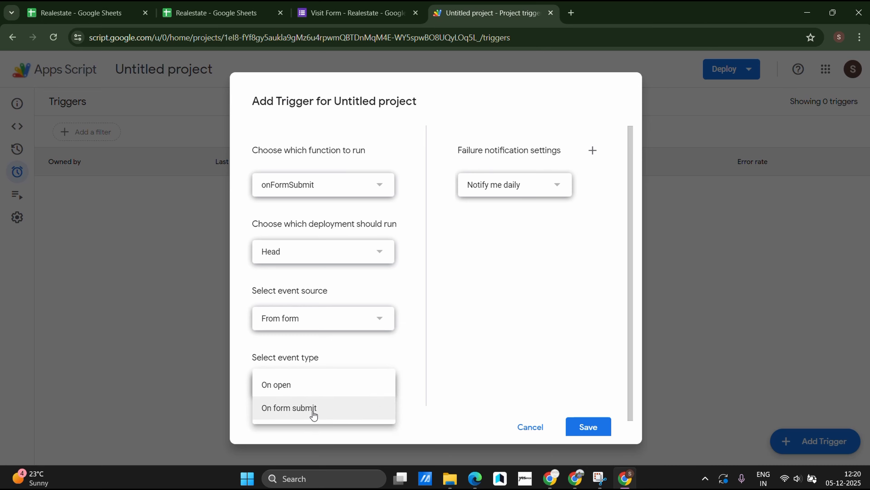
pyautogui.click(313, 413)
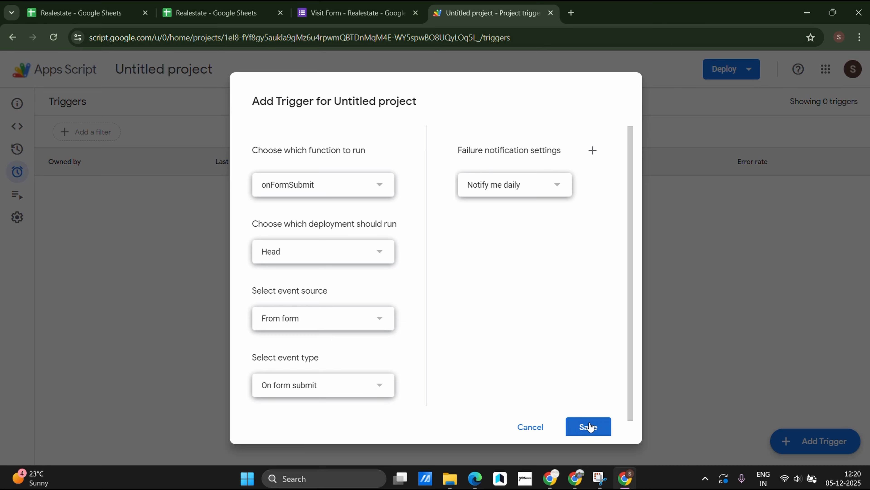
pyautogui.click(587, 429)
pyautogui.click(588, 430)
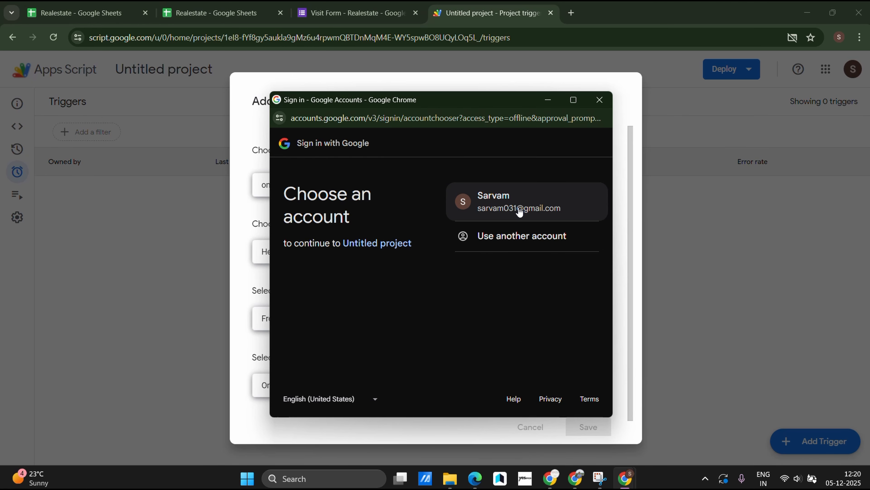
# - Authorise Untitled project with the Google account, proceeding past the unverified-app warning and allowing the requested access
pyautogui.click(520, 211)
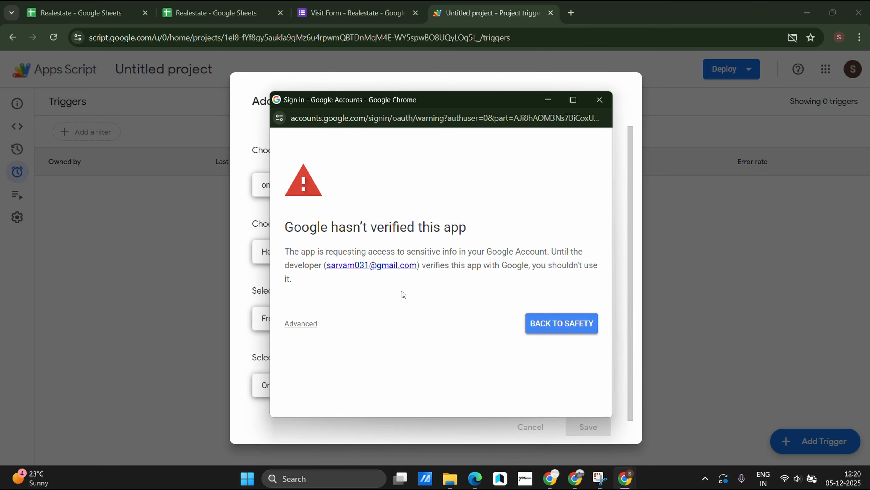
pyautogui.click(301, 324)
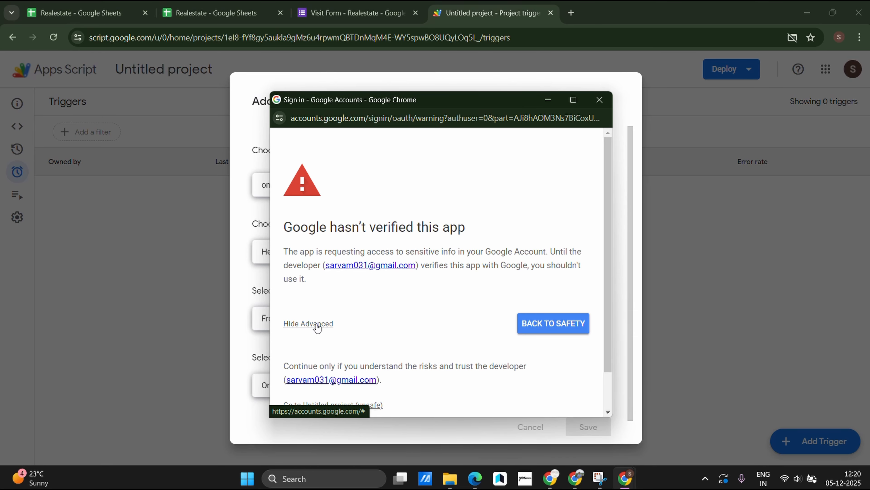
pyautogui.scroll(-1, 362, 355)
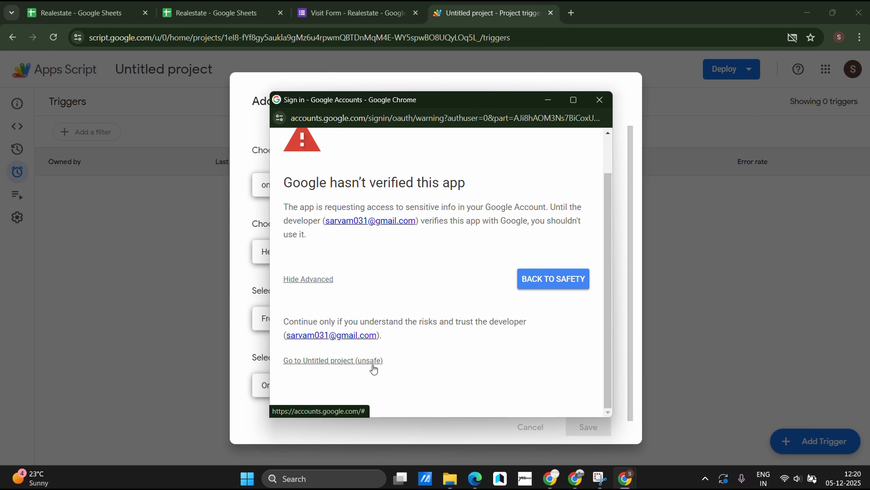
pyautogui.click(339, 362)
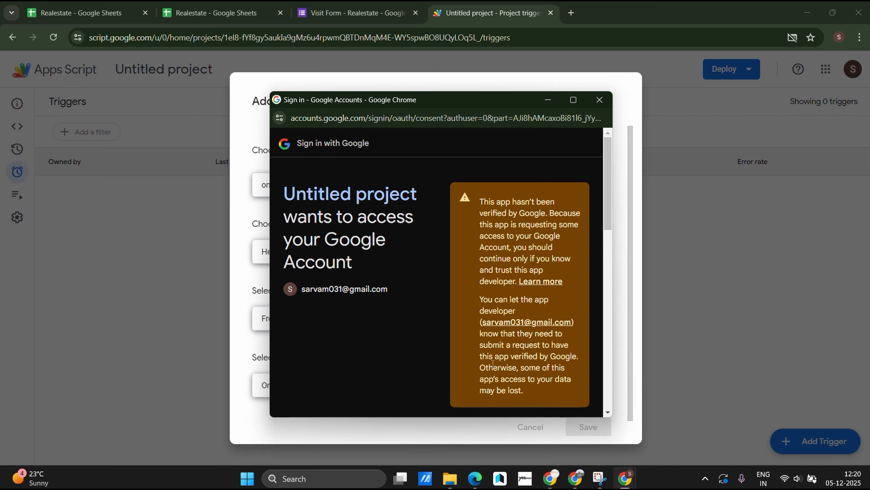
pyautogui.scroll(-10, 493, 363)
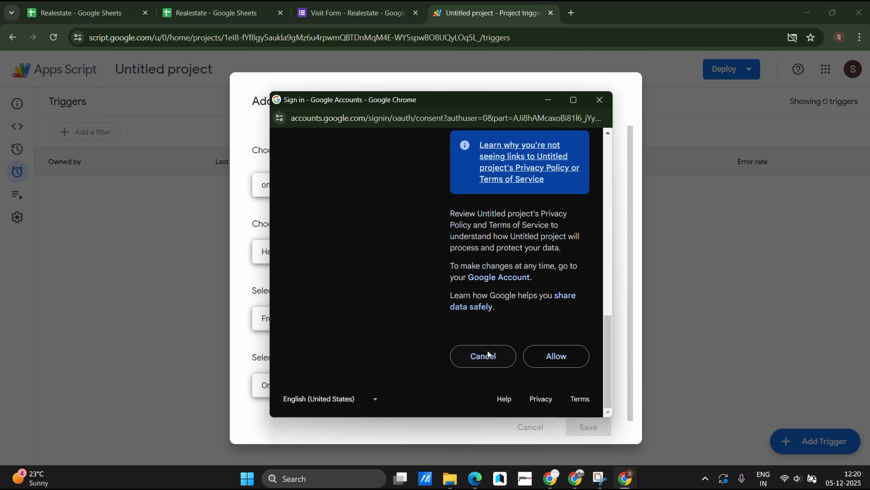
pyautogui.click(566, 358)
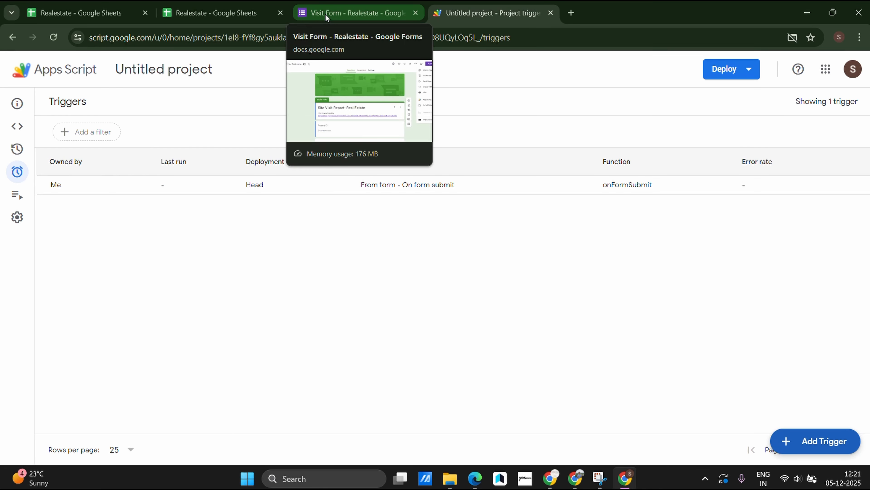
# - Publish the Visit Form - Realestate form for anyone with the link
pyautogui.click(342, 17)
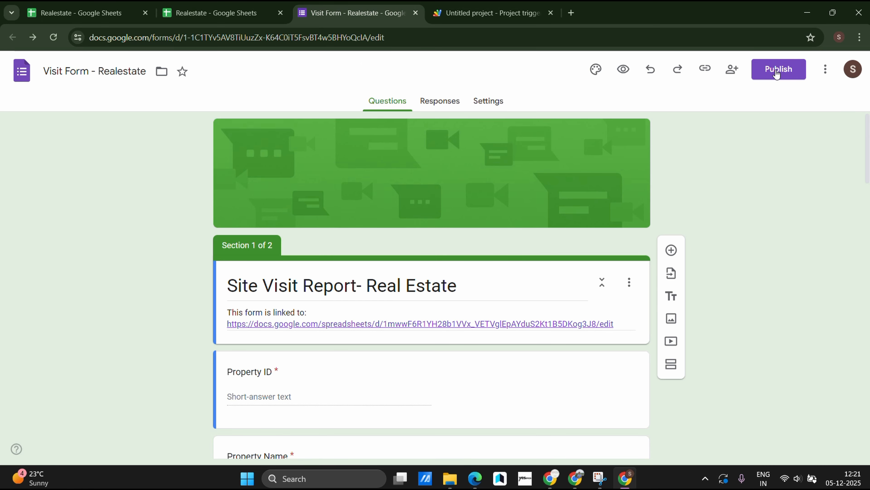
pyautogui.click(766, 75)
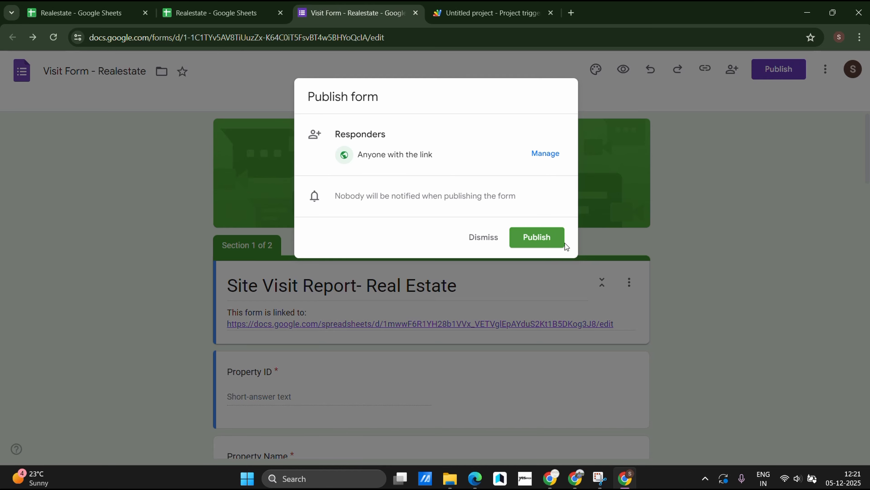
pyautogui.click(536, 237)
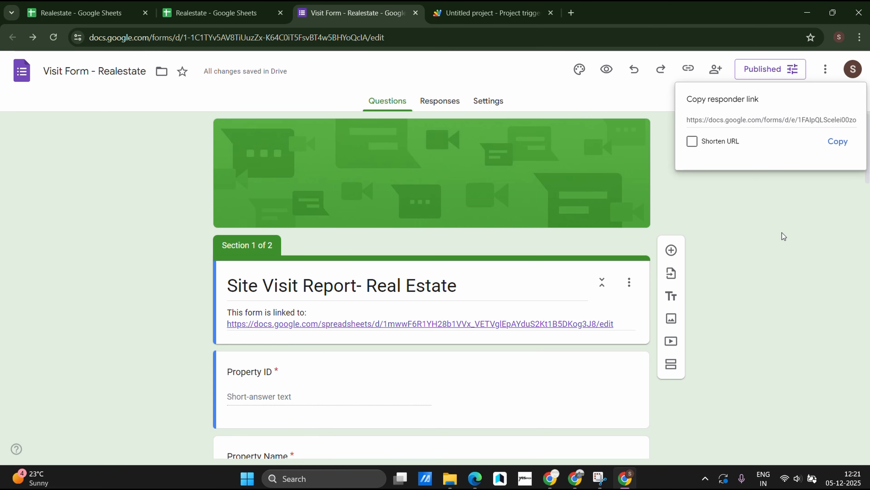
# - Return to the copied Realestate spreadsheet, close the Setup Wizard and reload the page
pyautogui.click(211, 14)
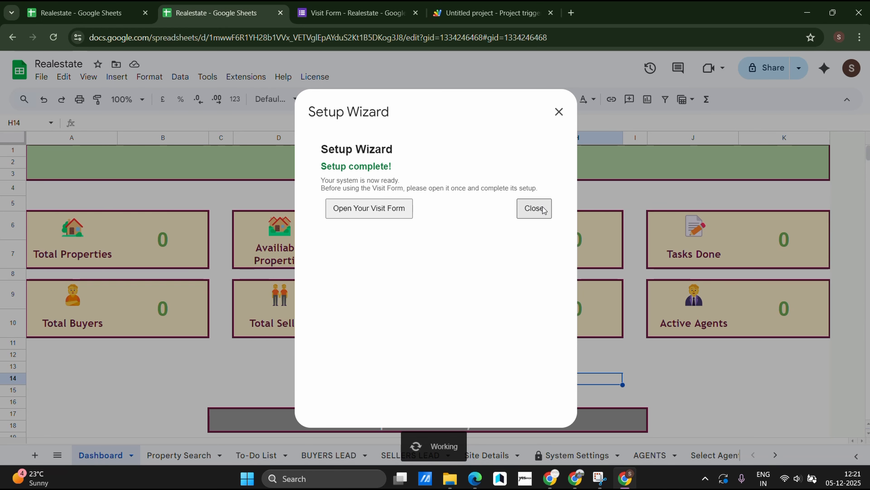
pyautogui.click(534, 208)
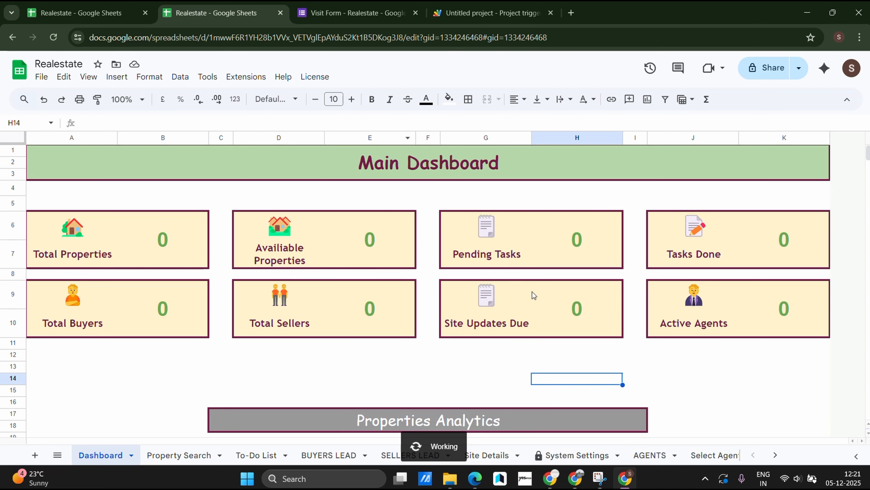
pyautogui.click(55, 37)
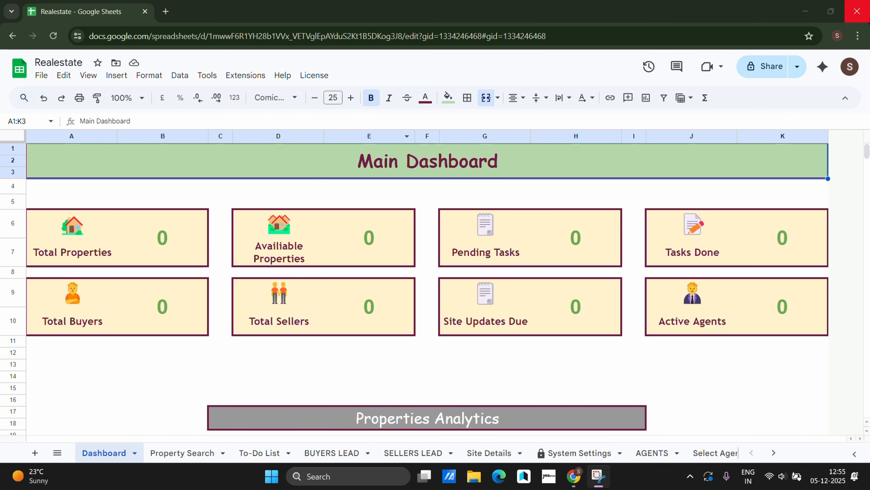
# - Create a desktop shortcut to the Realestate spreadsheet page, named Reslestate
pyautogui.click(859, 38)
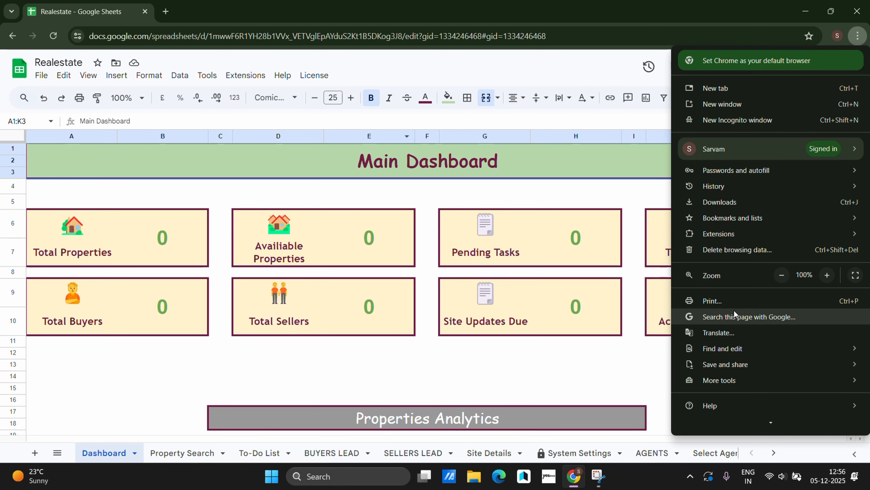
pyautogui.moveTo(751, 365)
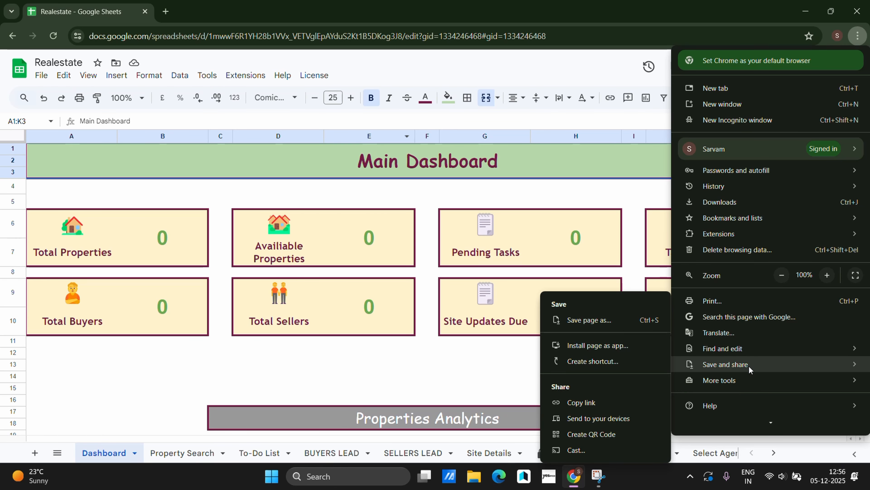
pyautogui.click(606, 362)
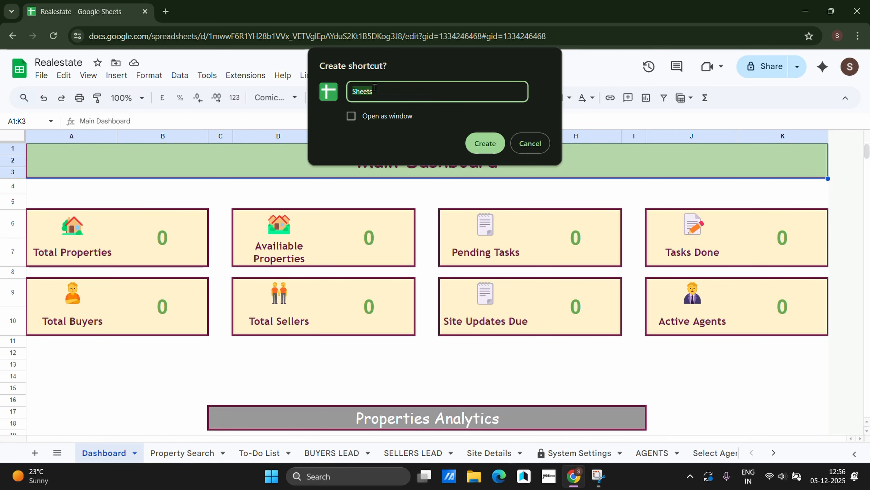
pyautogui.write('Reslestate')
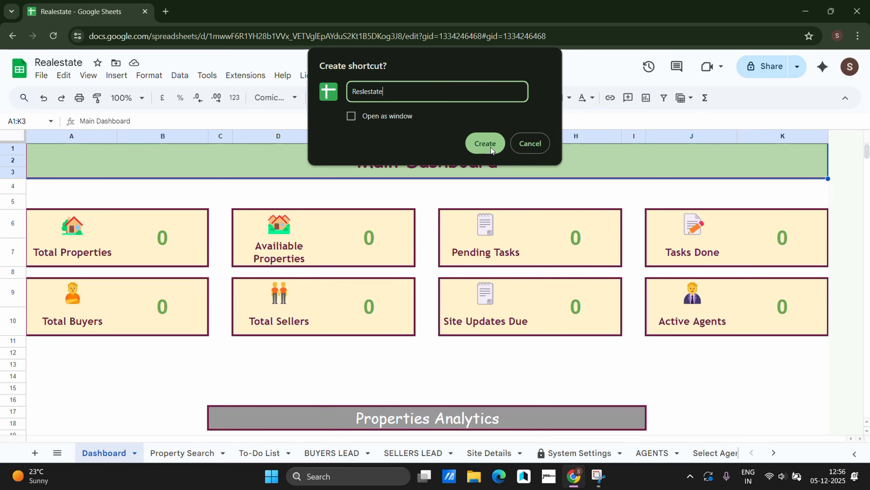
pyautogui.click(491, 144)
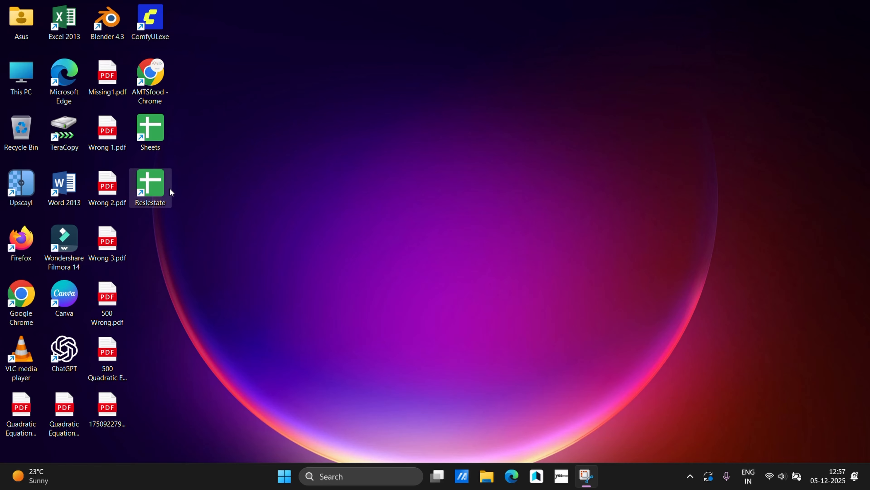
# - Launch the Reslestate desktop shortcut and open the self-owned Realestate spreadsheet from the Google Sheets file list
pyautogui.doubleClick(147, 188)
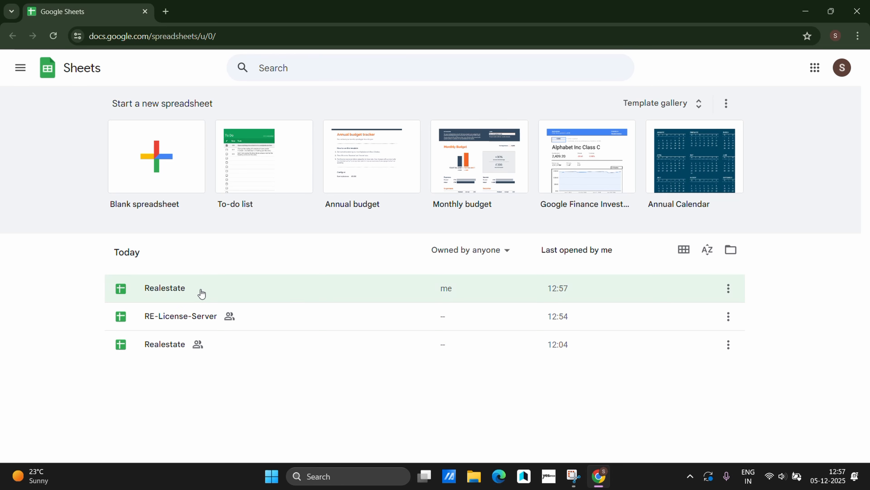
pyautogui.click(201, 291)
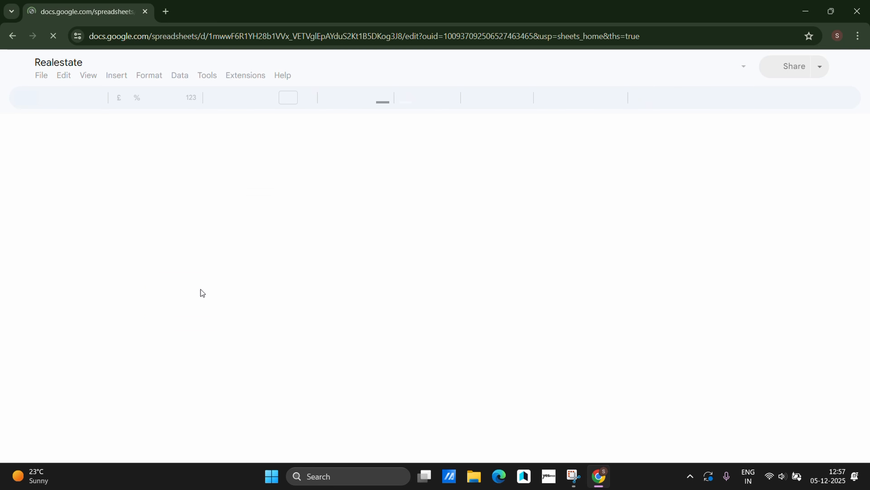